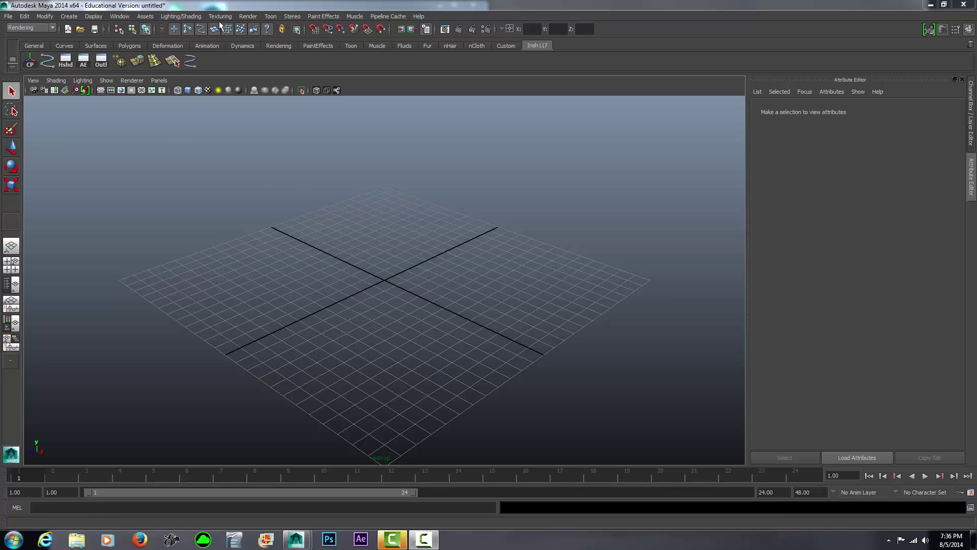
# Try interactive creation by drawing a polygon cube on the grid, about 13.6 wide, 6.4 high and 10.1 deep, and undo it.
pyautogui.click(67, 16)
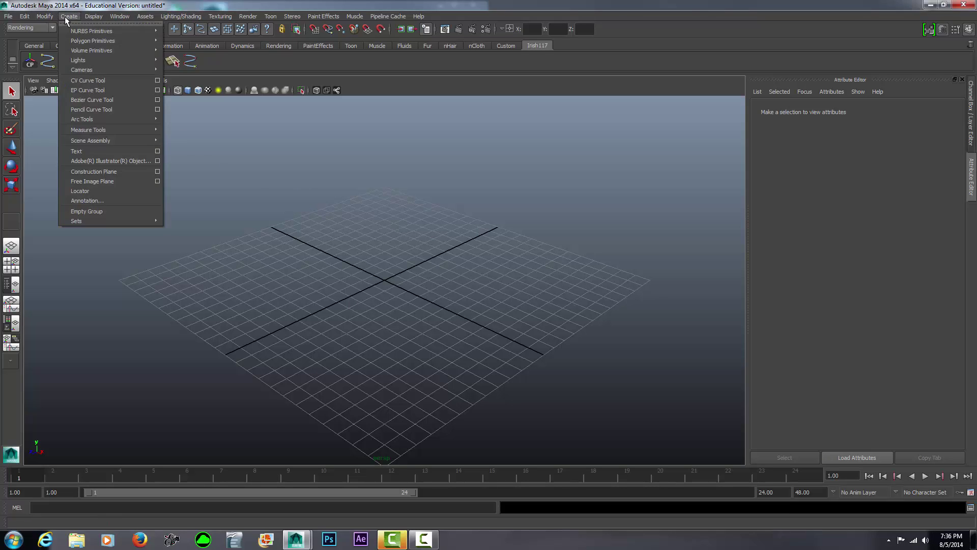
pyautogui.moveTo(89, 42)
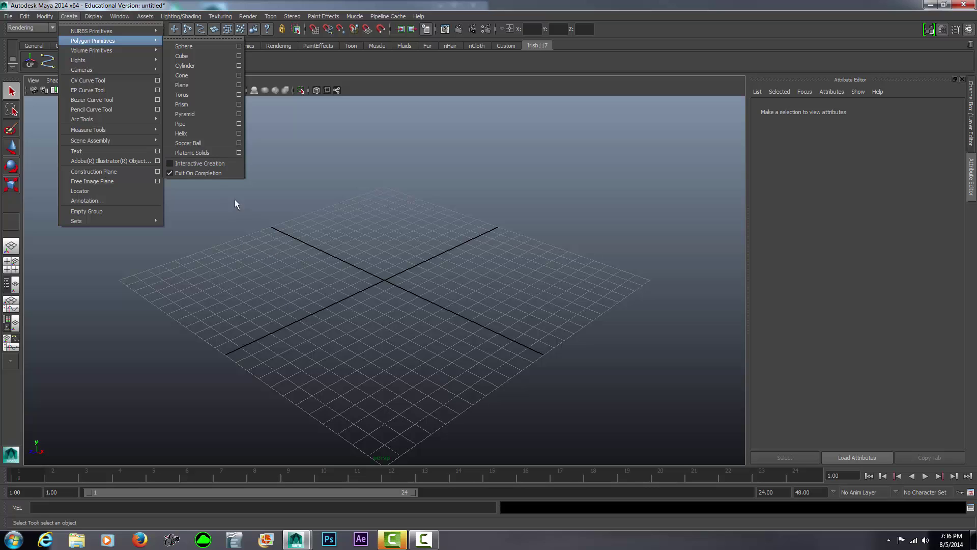
pyautogui.click(209, 165)
pyautogui.click(75, 20)
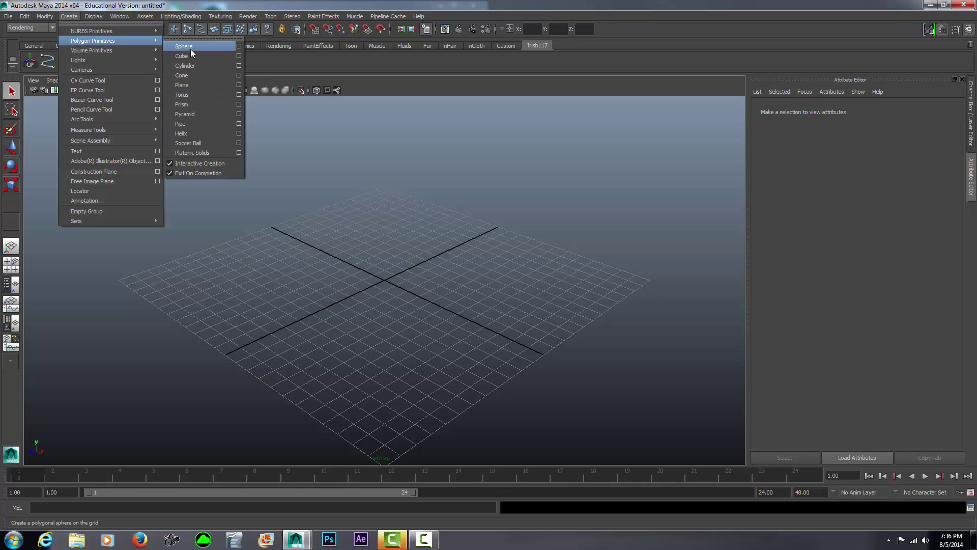
pyautogui.click(192, 57)
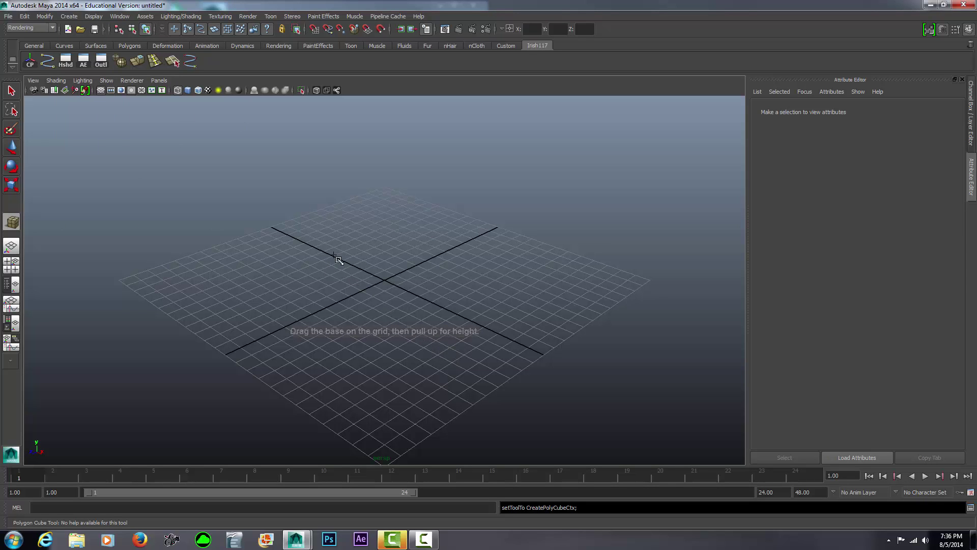
pyautogui.moveTo(339, 260); pyautogui.dragTo(357, 213)
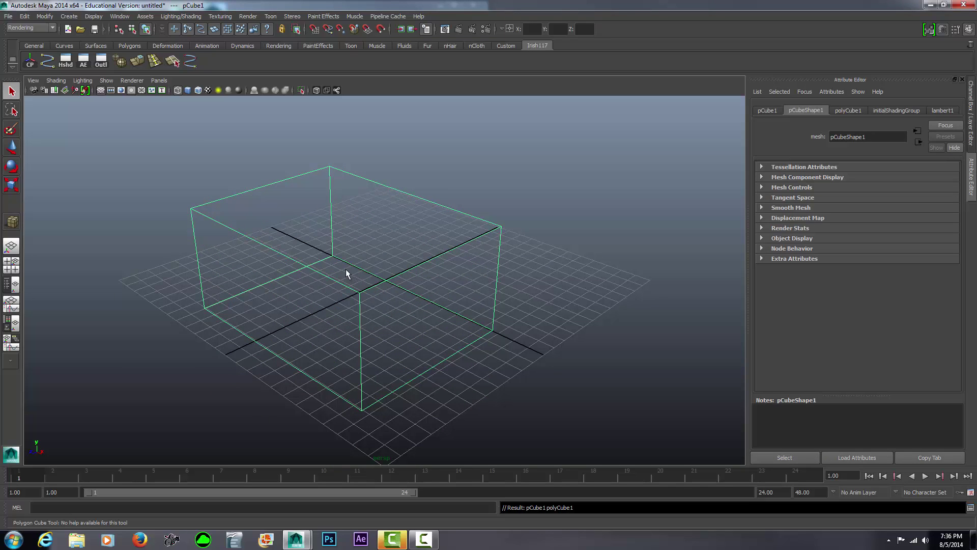
pyautogui.hotkey('ctrl', 'z')
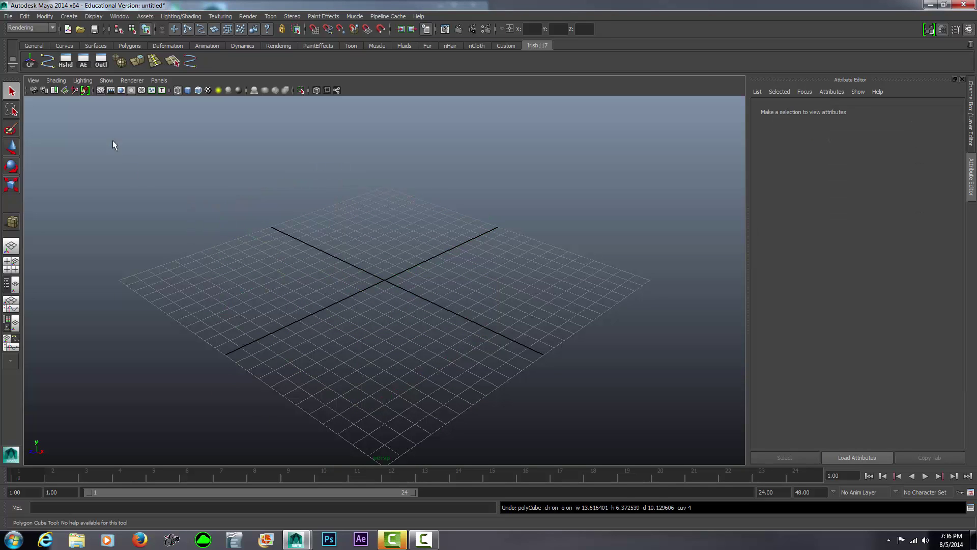
# Turn off interactive creation for polygon primitives and create a default polygon cube at the grid's origin.
pyautogui.click(70, 16)
pyautogui.moveTo(80, 42)
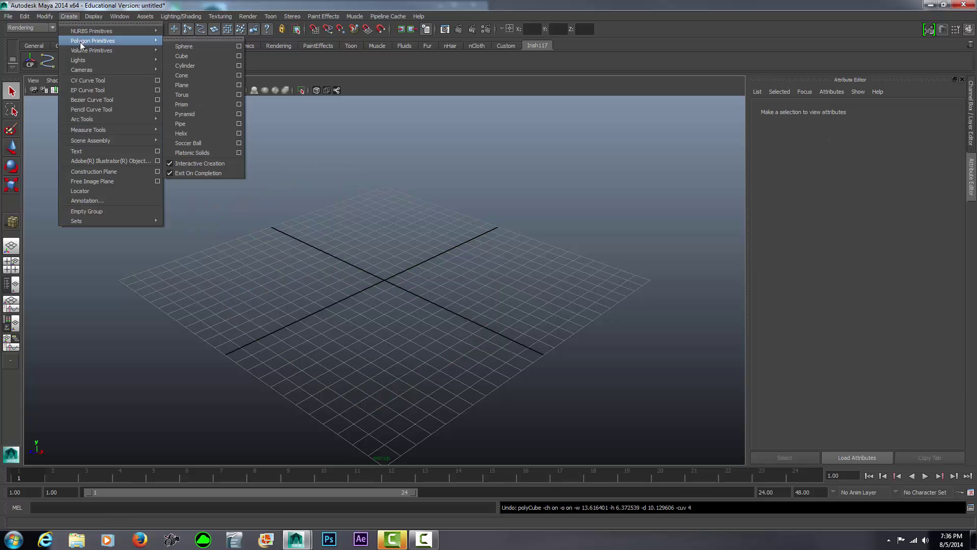
pyautogui.click(201, 170)
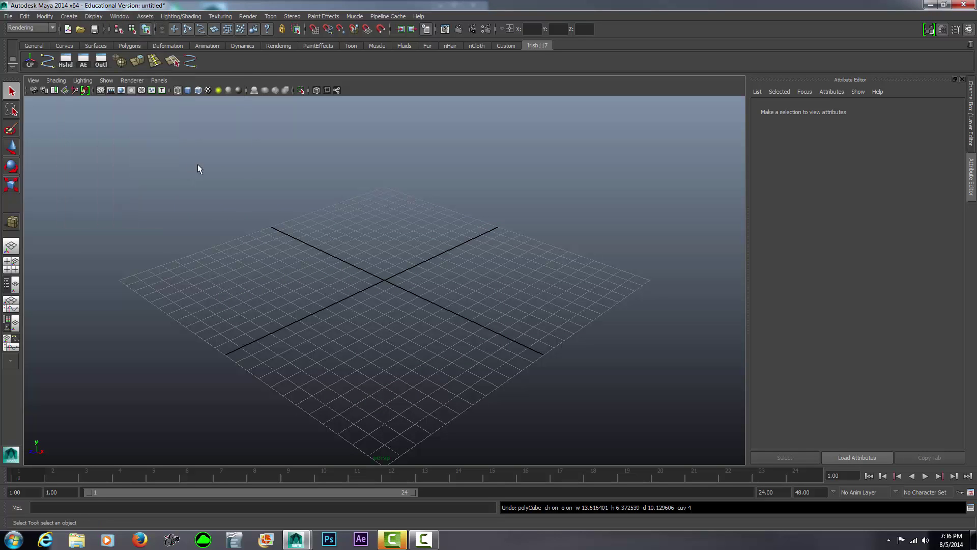
pyautogui.click(68, 16)
pyautogui.moveTo(81, 42)
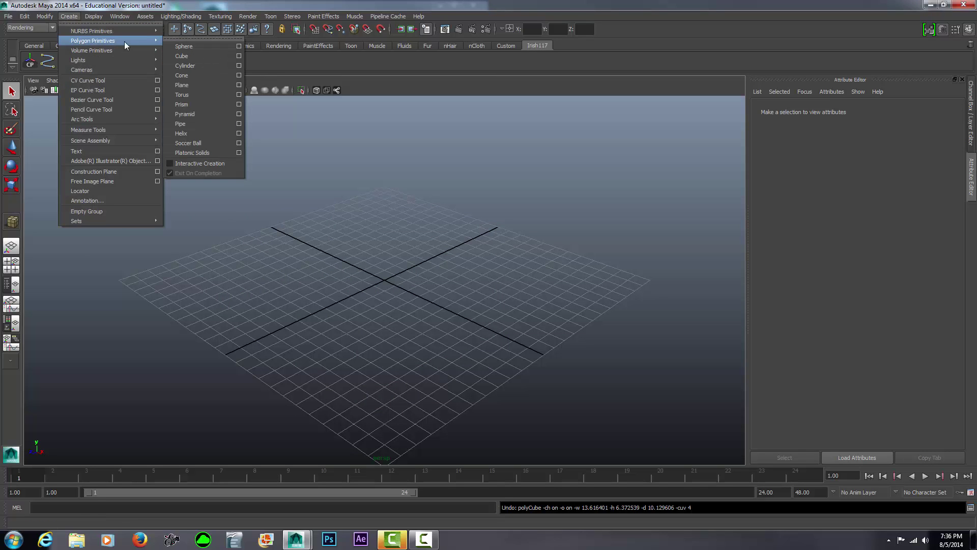
pyautogui.click(191, 56)
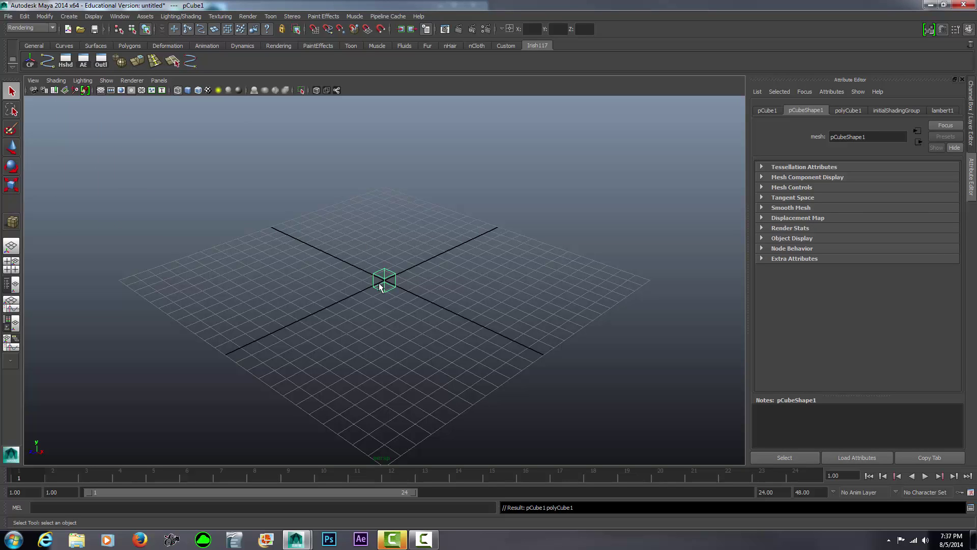
# Display the cube in shaded mode, frame it in the perspective view and inspect it from several angles.
pyautogui.press('5')
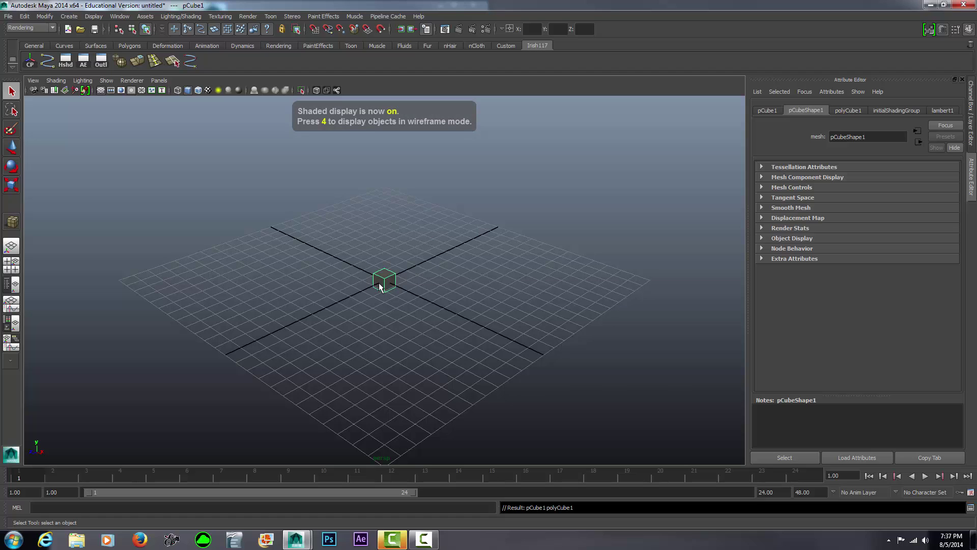
pyautogui.press('f')
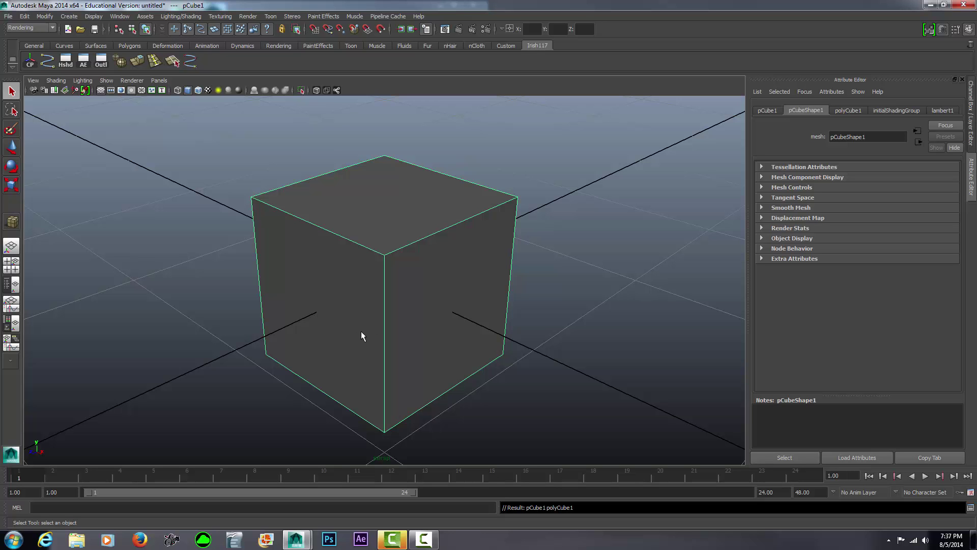
pyautogui.keyDown('alt'); pyautogui.moveTo(362, 336); pyautogui.dragTo(408, 341); pyautogui.keyUp('alt')
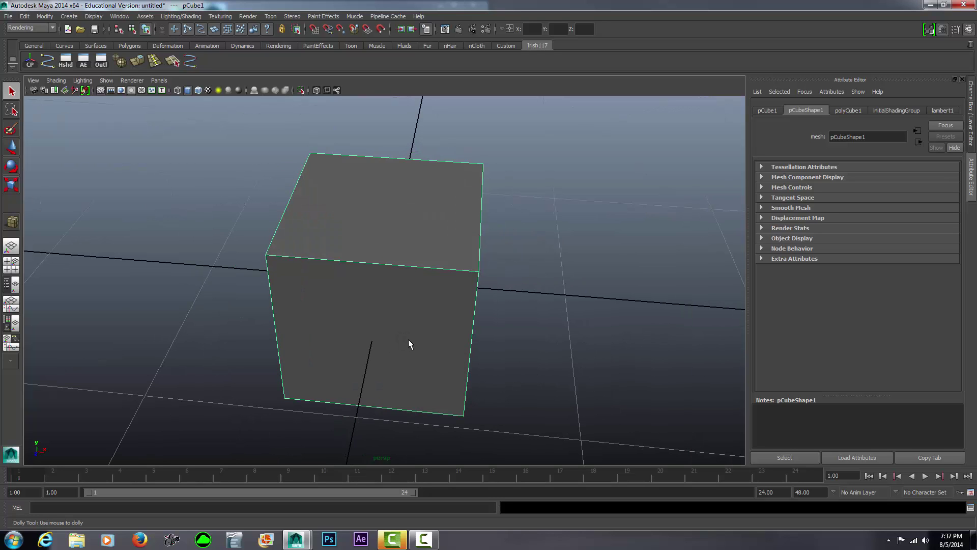
pyautogui.keyDown('alt'); pyautogui.moveTo(409, 344); pyautogui.dragTo(375, 275, button='right'); pyautogui.keyUp('alt')
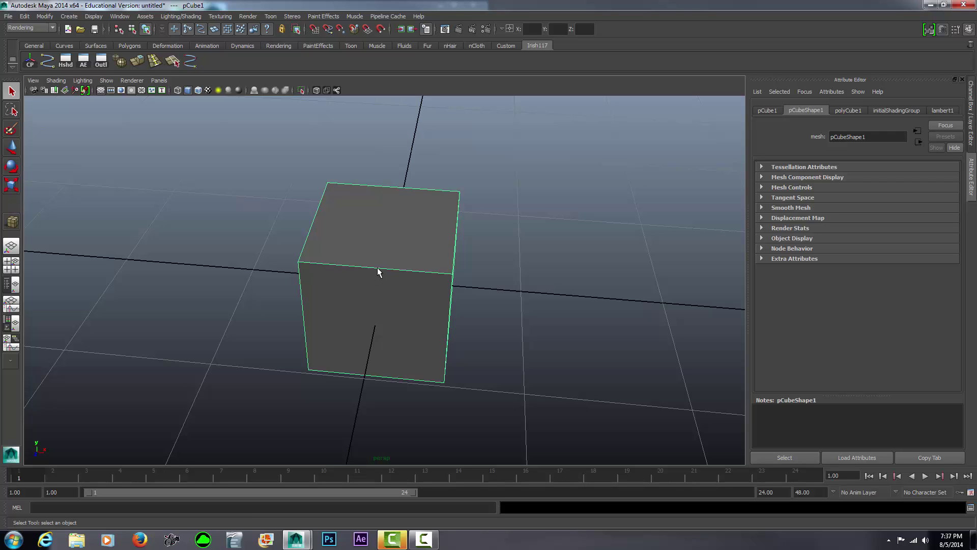
pyautogui.keyDown('alt'); pyautogui.moveTo(377, 273); pyautogui.dragTo(365, 251, button='middle'); pyautogui.keyUp('alt')
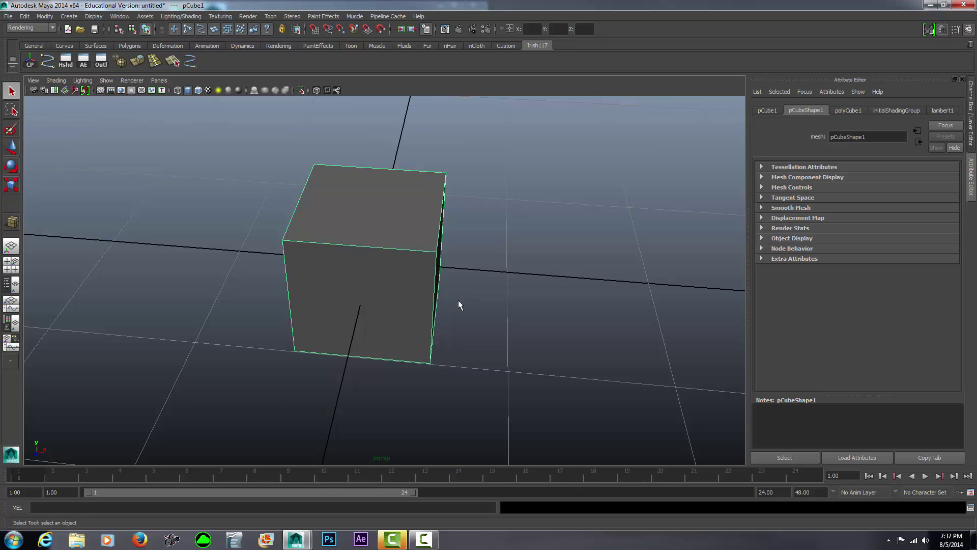
pyautogui.keyDown('alt'); pyautogui.moveTo(458, 305); pyautogui.dragTo(279, 234); pyautogui.keyUp('alt')
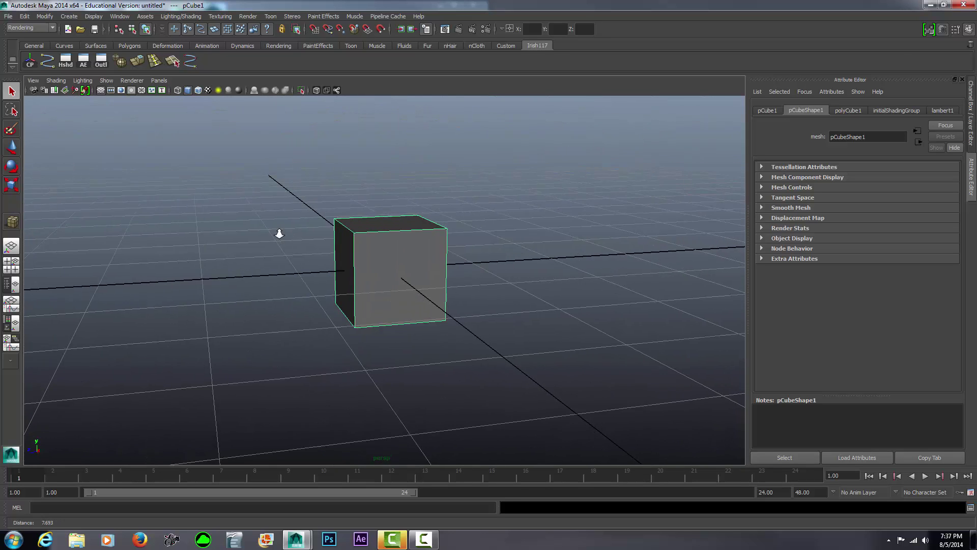
pyautogui.keyDown('alt'); pyautogui.moveTo(279, 234); pyautogui.dragTo(347, 279, button='right'); pyautogui.keyUp('alt')
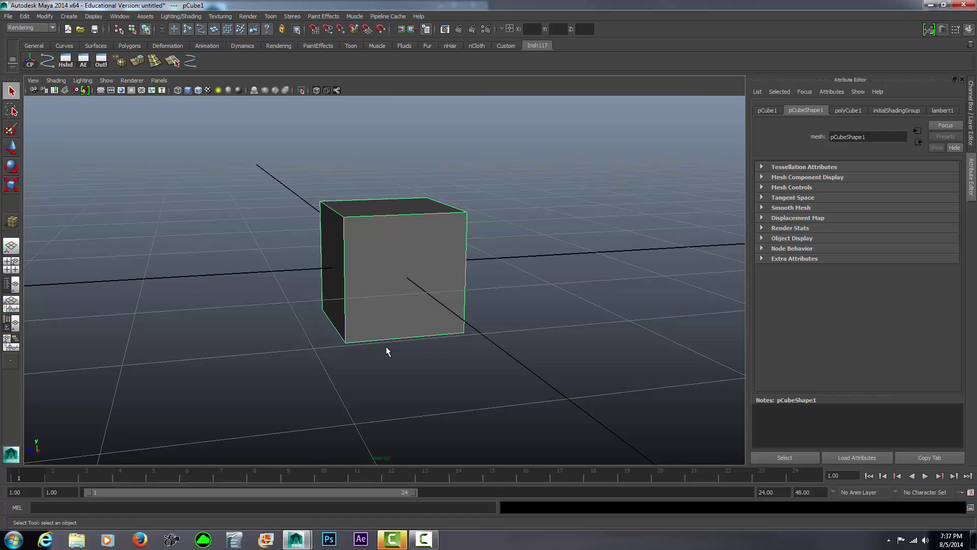
# Move the cube about -0.17 cm along the Z axis and slightly along the X axis.
pyautogui.press('w')
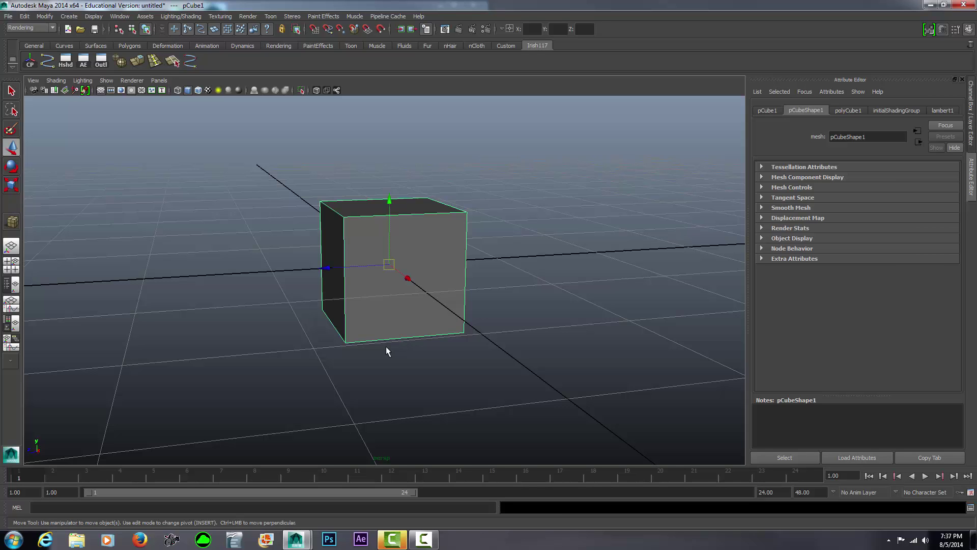
pyautogui.keyDown('alt'); pyautogui.moveTo(364, 344); pyautogui.dragTo(380, 341); pyautogui.keyUp('alt')
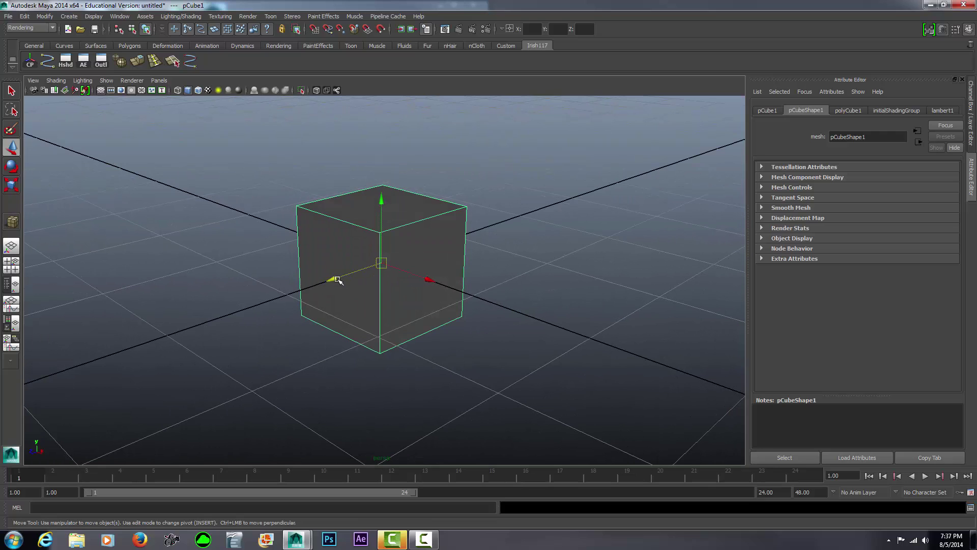
pyautogui.moveTo(338, 280)
pyautogui.mouseDown()
pyautogui.moveTo(316, 284)
pyautogui.moveTo(351, 270)
pyautogui.mouseUp()
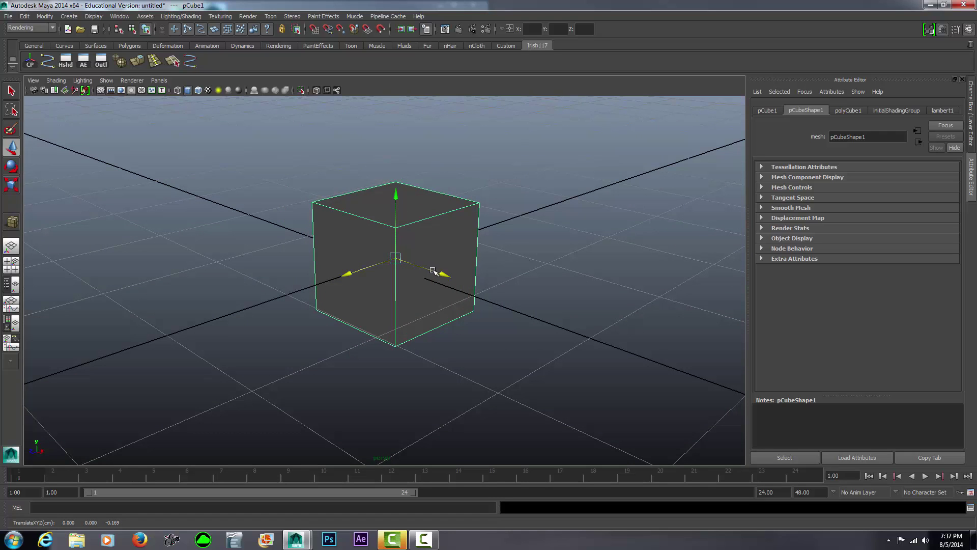
pyautogui.moveTo(436, 275); pyautogui.dragTo(489, 286)
pyautogui.moveTo(435, 238)
pyautogui.mouseDown()
pyautogui.moveTo(432, 208)
pyautogui.moveTo(434, 232)
pyautogui.mouseUp()
pyautogui.moveTo(471, 277); pyautogui.dragTo(463, 299)
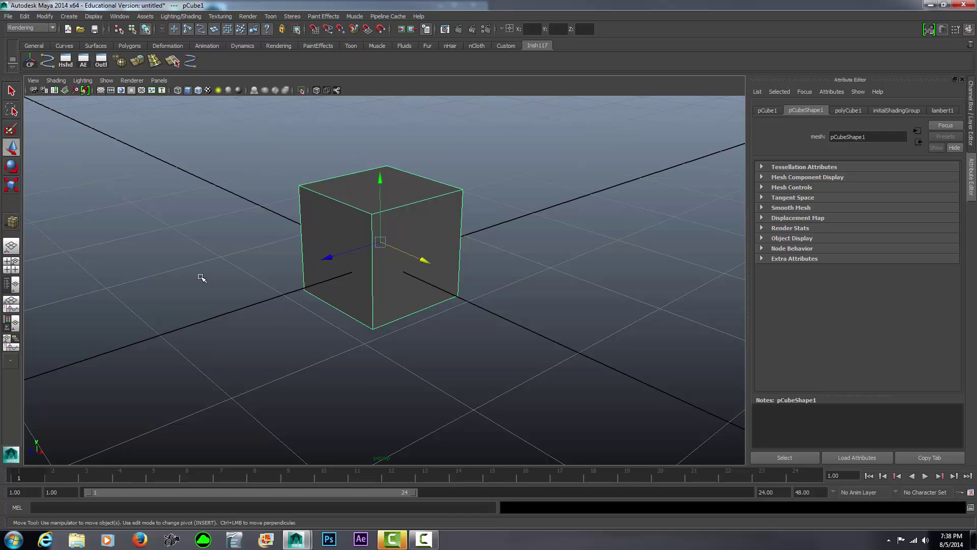
# Try rotating the cube freehand by about -4.4, -2.8 and -3.7 degrees in X, Y and Z, and undo it.
pyautogui.press('e')
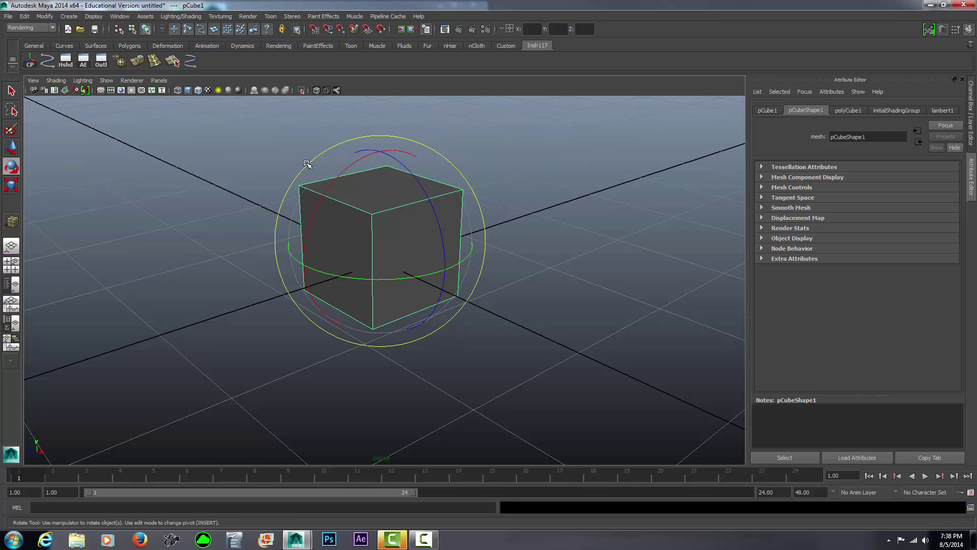
pyautogui.moveTo(307, 163); pyautogui.dragTo(328, 170)
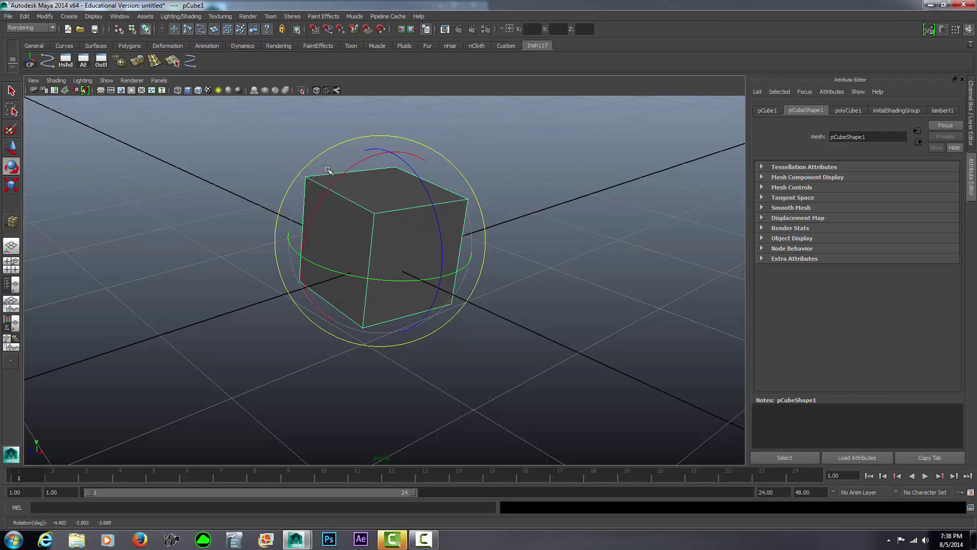
pyautogui.hotkey('ctrl', 'z')
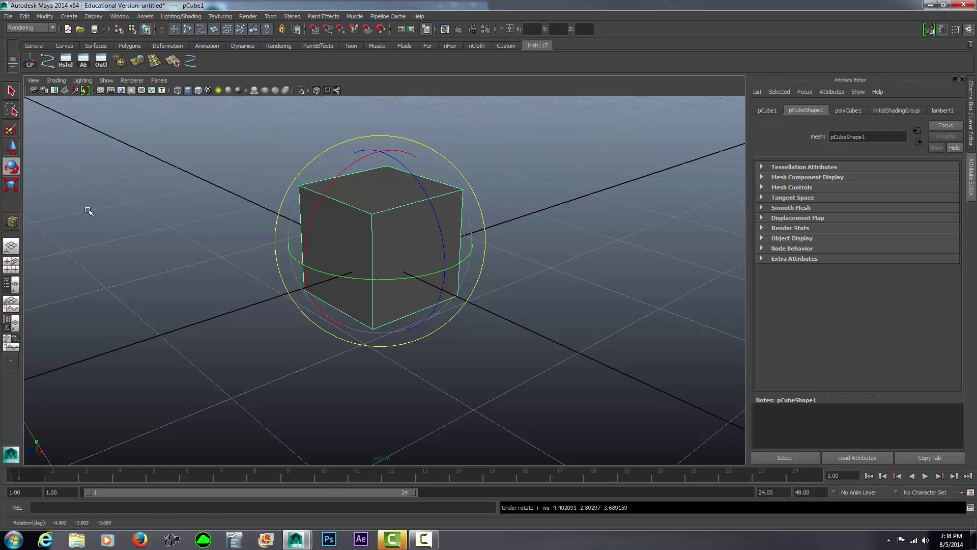
# Stretch the cube into a box by scaling it to about 1.74 in X and 1.24 in Z.
pyautogui.press('r')
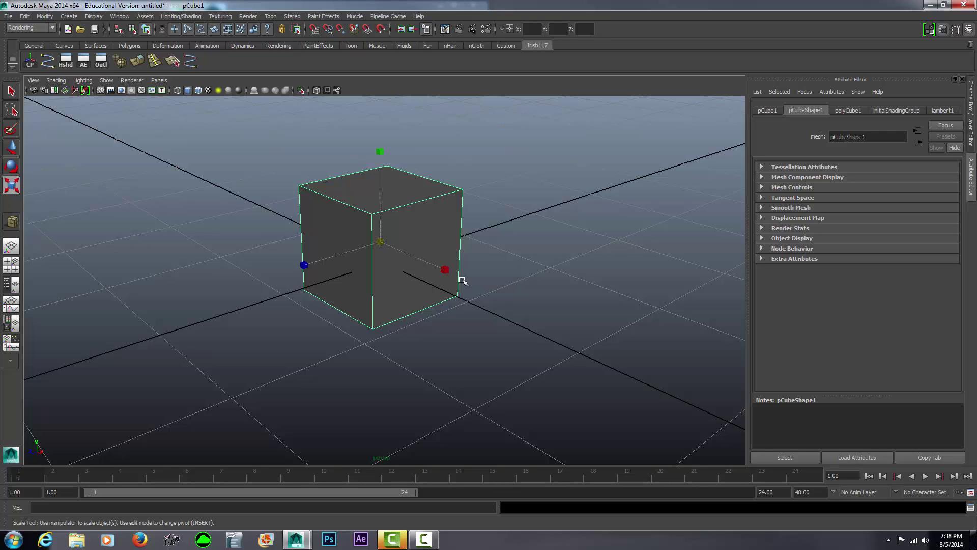
pyautogui.moveTo(447, 272); pyautogui.dragTo(509, 301)
pyautogui.moveTo(305, 265)
pyautogui.mouseDown()
pyautogui.moveTo(109, 393)
pyautogui.moveTo(284, 298)
pyautogui.moveTo(305, 266)
pyautogui.mouseUp()
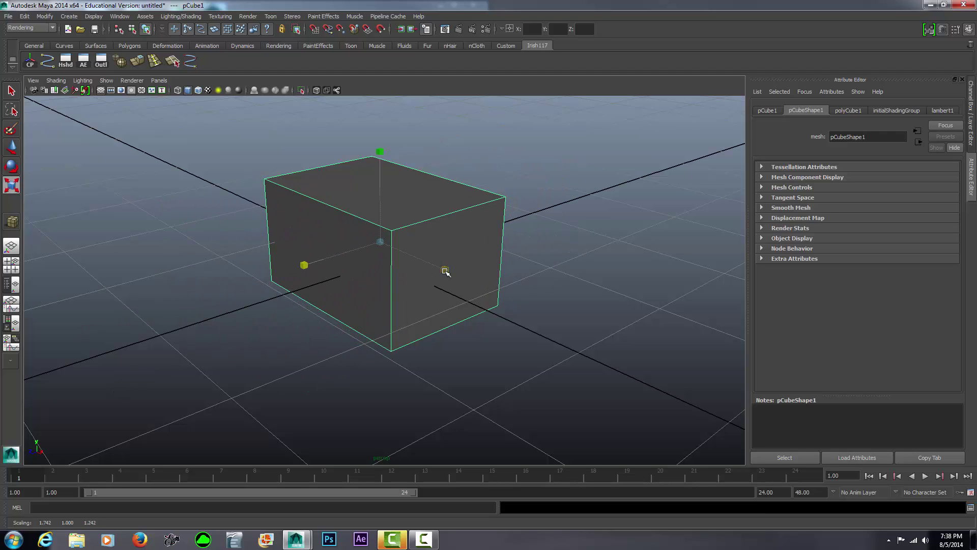
# Try scaling the box further to about 1.87 in X, 1.20 in Y and 1.57 in Z, and undo these changes.
pyautogui.moveTo(445, 270); pyautogui.dragTo(446, 271)
pyautogui.moveTo(299, 268); pyautogui.dragTo(278, 270)
pyautogui.moveTo(378, 151); pyautogui.dragTo(391, 133)
pyautogui.hotkey('ctrl', 'z')
pyautogui.hotkey('ctrl', 'z')
pyautogui.hotkey('ctrl', 'z')
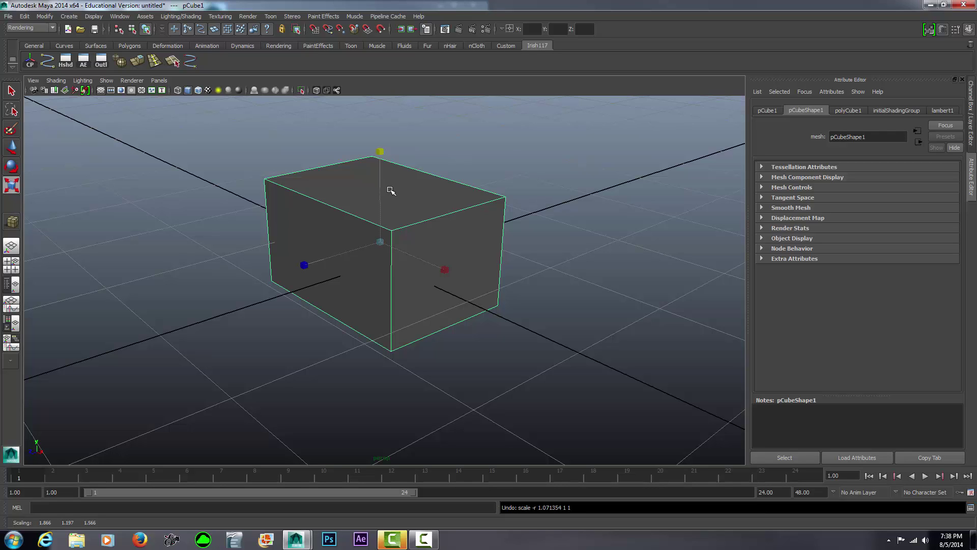
# Add a spot light to the scene at the grid's origin.
pyautogui.keyDown('alt'); pyautogui.moveTo(558, 320); pyautogui.dragTo(285, 213, button='right'); pyautogui.keyUp('alt')
pyautogui.click(69, 16)
pyautogui.moveTo(97, 44)
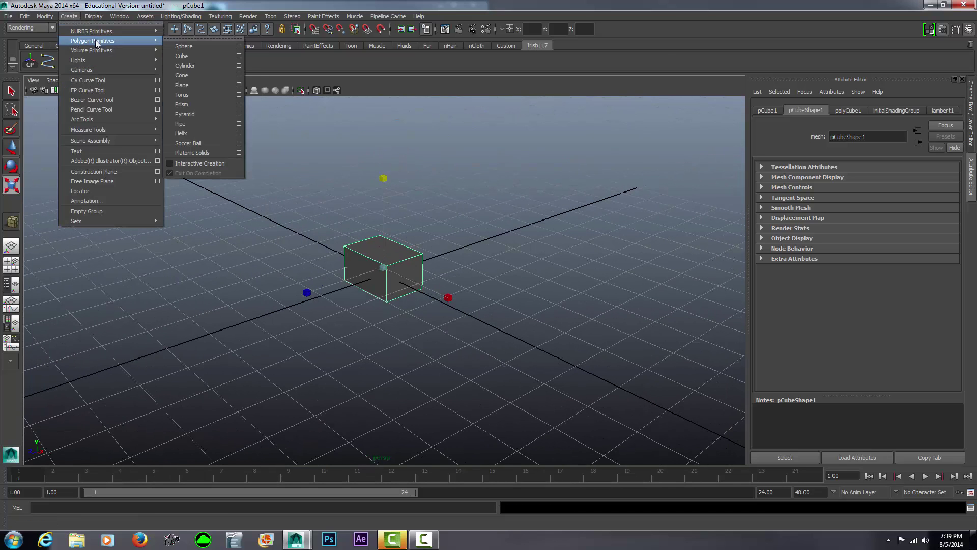
pyautogui.moveTo(102, 60)
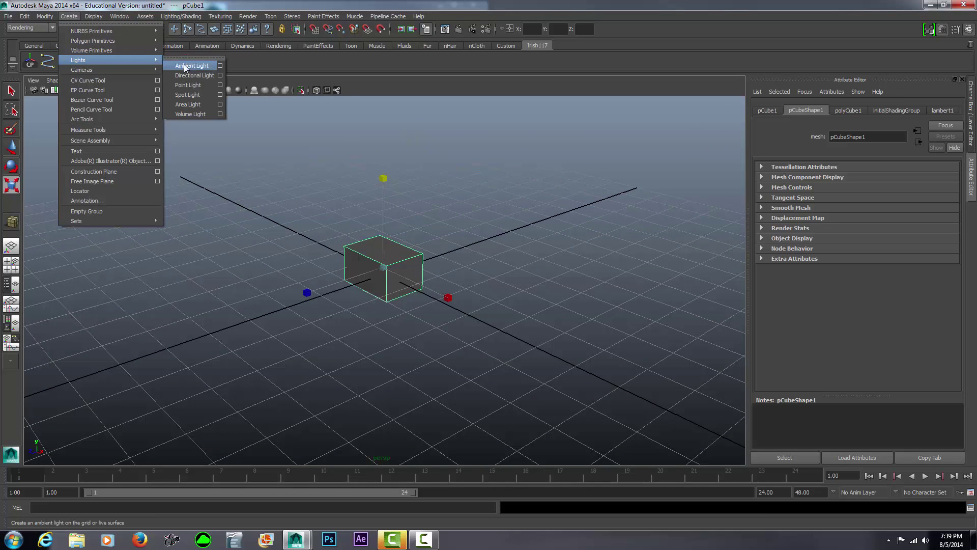
pyautogui.click(188, 95)
# Move the spot light up and away from the box, to about 3.41 in Y and 6.48 in Z.
pyautogui.press('w')
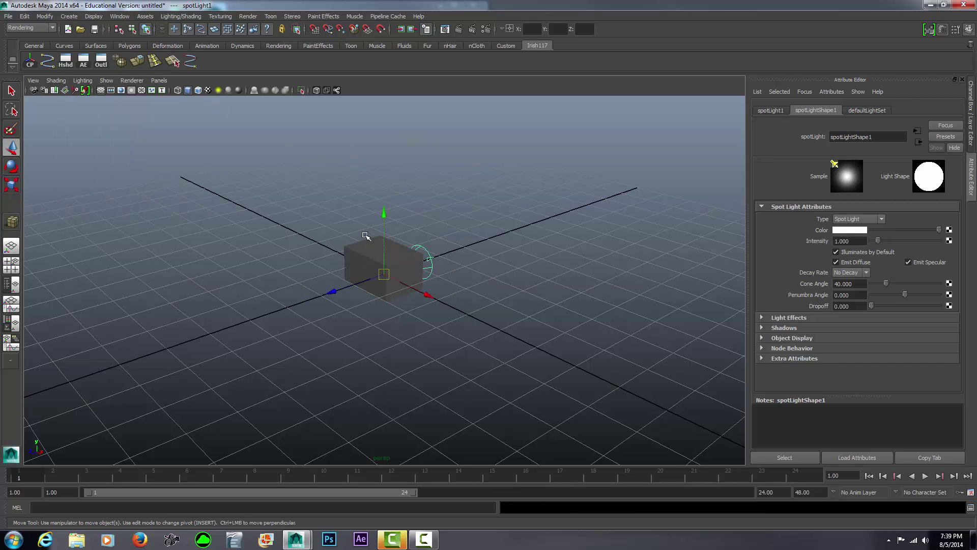
pyautogui.moveTo(384, 224); pyautogui.dragTo(384, 152)
pyautogui.keyDown('alt'); pyautogui.moveTo(493, 181); pyautogui.dragTo(402, 158); pyautogui.keyUp('alt')
pyautogui.moveTo(331, 144); pyautogui.dragTo(166, 166)
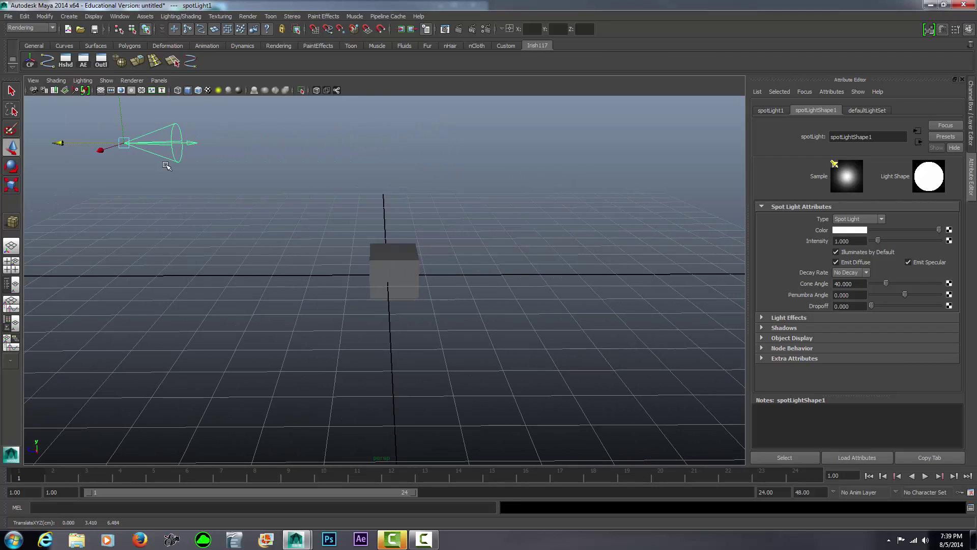
# Aim the spot light at the box by moving its target point down and across onto the box.
pyautogui.keyDown('alt'); pyautogui.moveTo(256, 183); pyautogui.dragTo(285, 250); pyautogui.keyUp('alt')
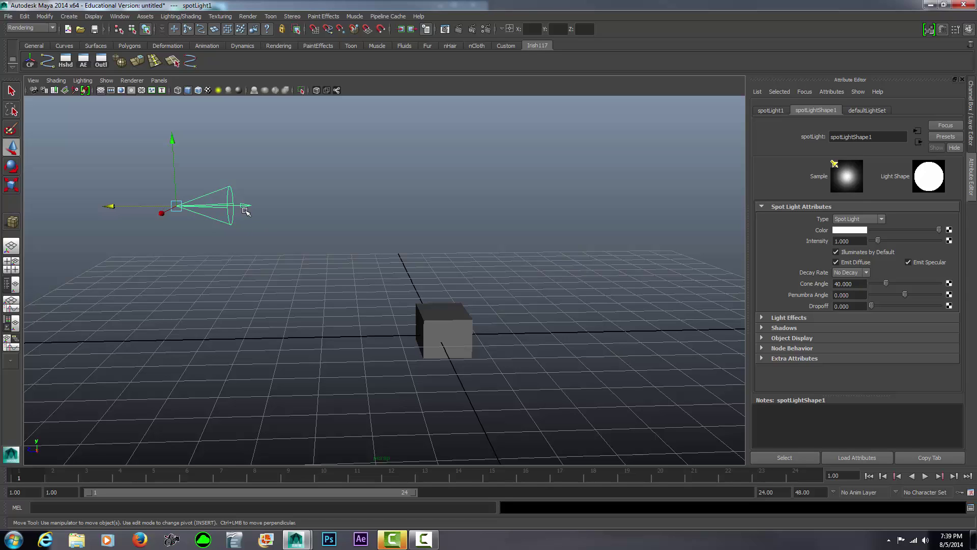
pyautogui.press('t')
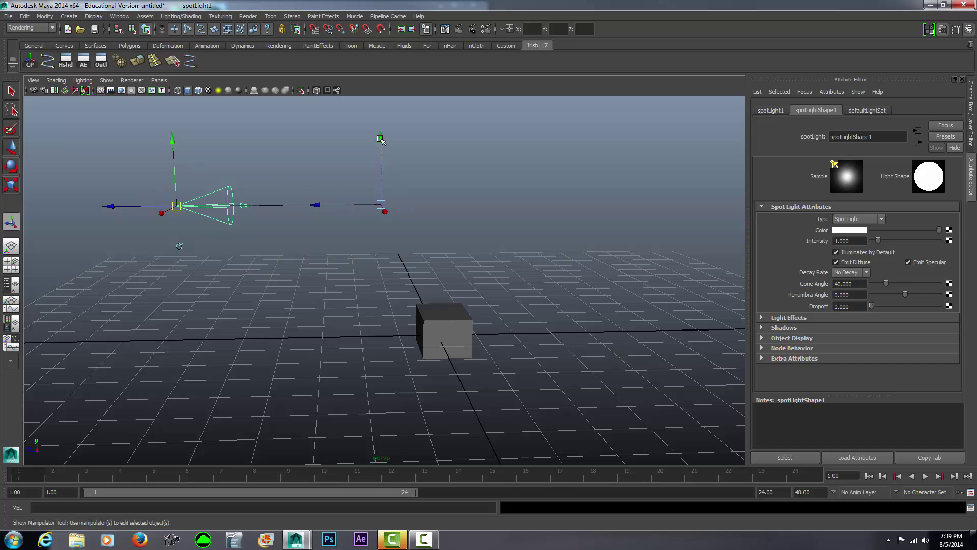
pyautogui.moveTo(380, 139); pyautogui.dragTo(402, 251)
pyautogui.moveTo(319, 320); pyautogui.dragTo(451, 260)
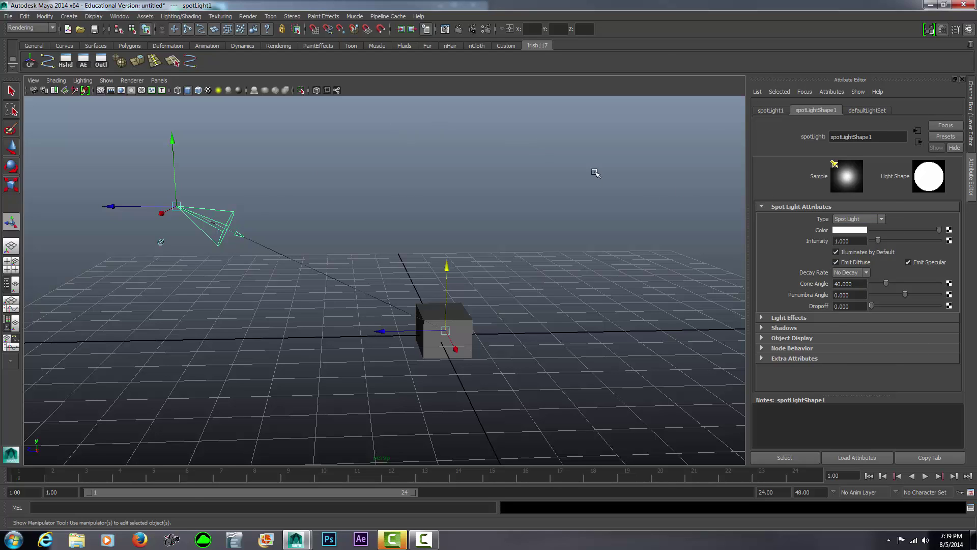
# Show the spot light's transform and shape channels in the Channel Box.
pyautogui.click(972, 114)
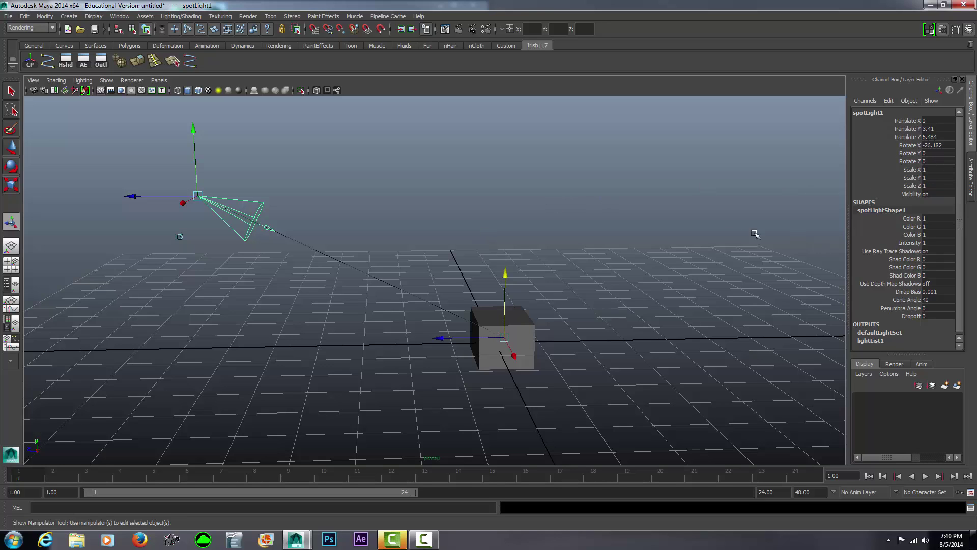
# Preview the Persp/Graph and single perspective panel layouts, ending with the four-view layout.
pyautogui.click(11, 308)
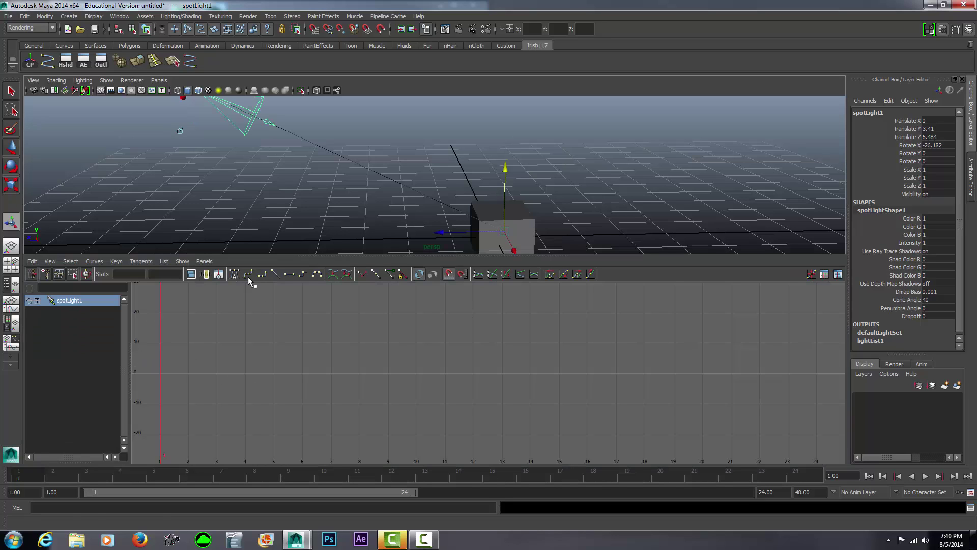
pyautogui.click(12, 245)
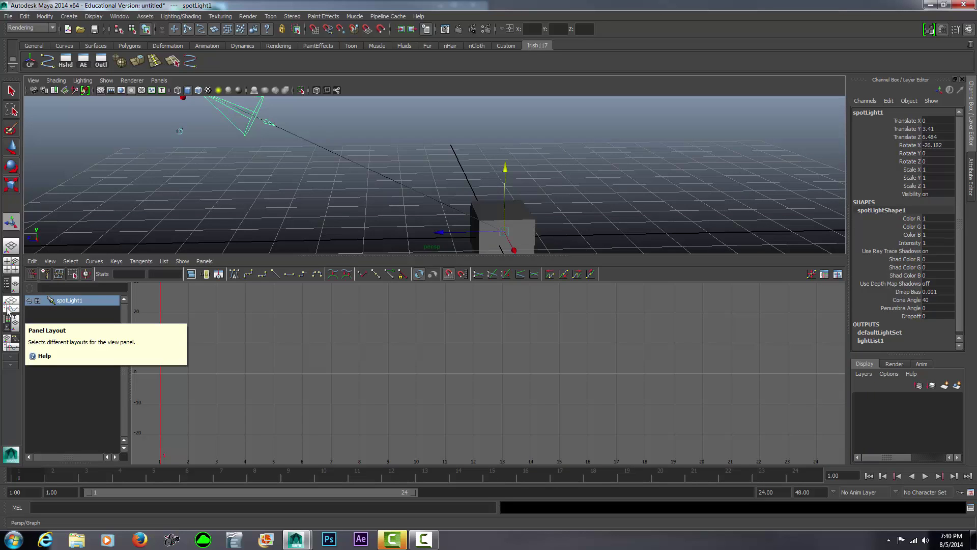
pyautogui.click(12, 264)
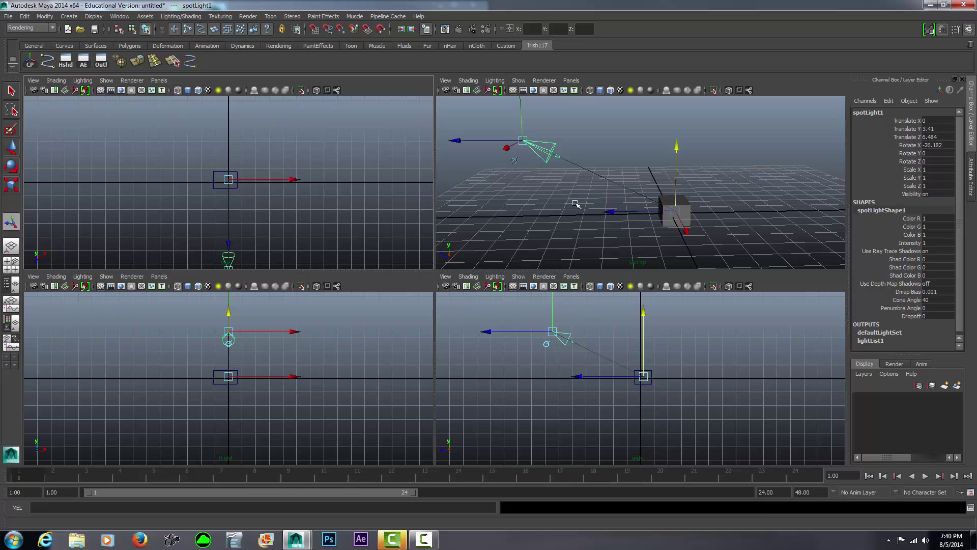
# Toggle individual viewports between the four-view layout and full size, ending with the perspective view maximized.
pyautogui.press('space')
pyautogui.press('space')
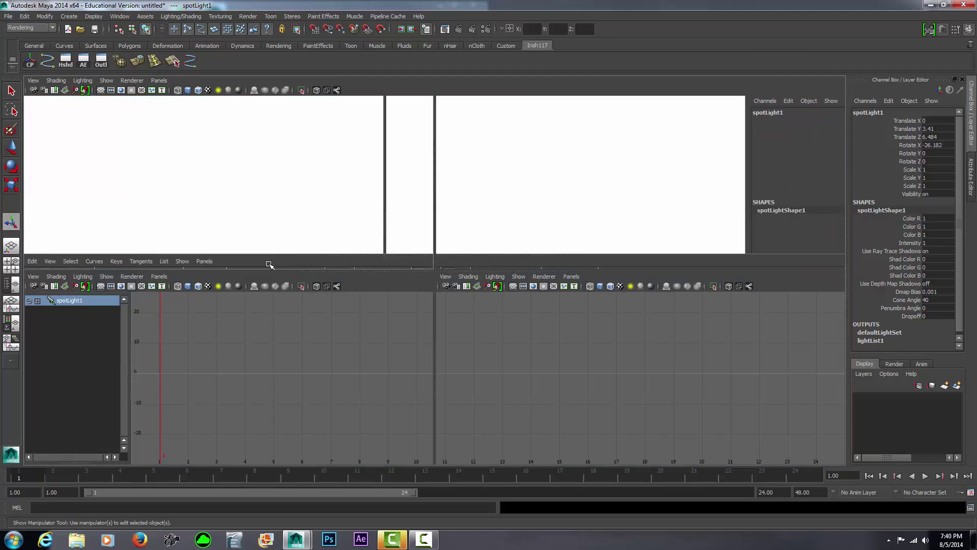
pyautogui.press('space')
pyautogui.press('space')
pyautogui.press('space')
pyautogui.press('space')
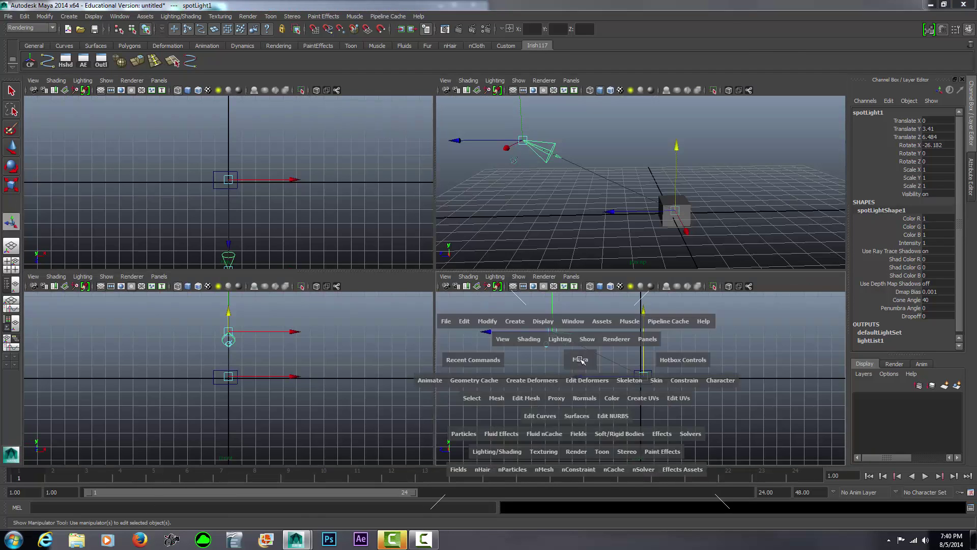
pyautogui.press('space')
pyautogui.press('space')
pyautogui.press('space')
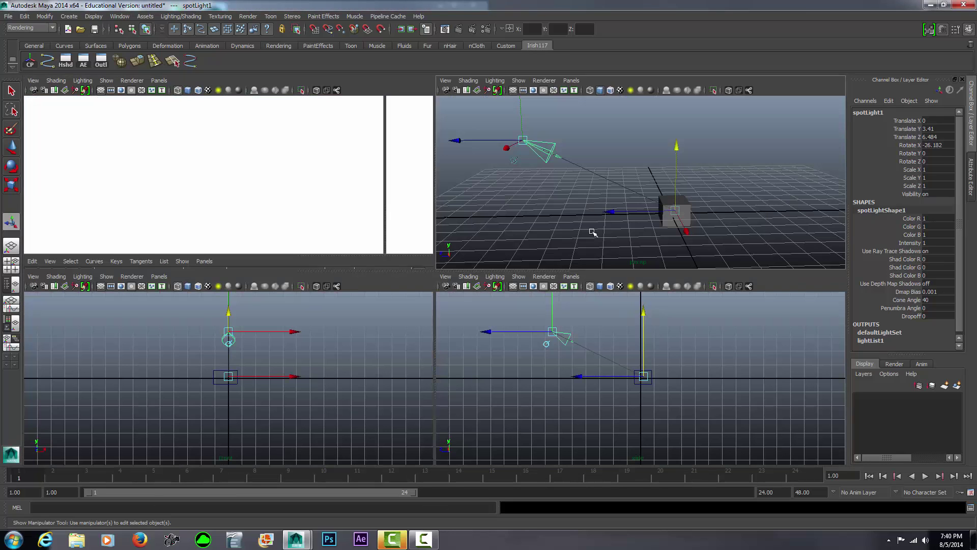
pyautogui.press('space')
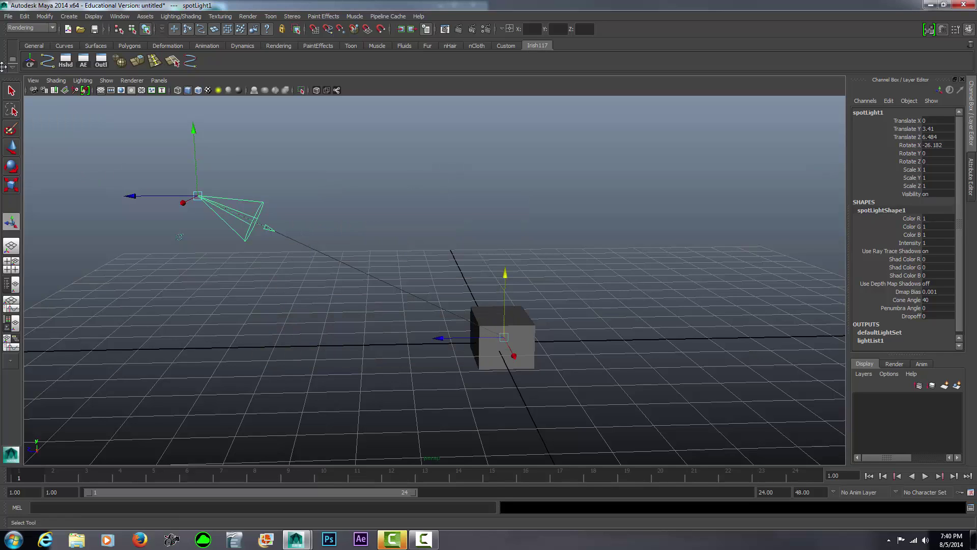
# Switch the main menu set to Animation and on to Polygons to compare their menus.
pyautogui.click(40, 28)
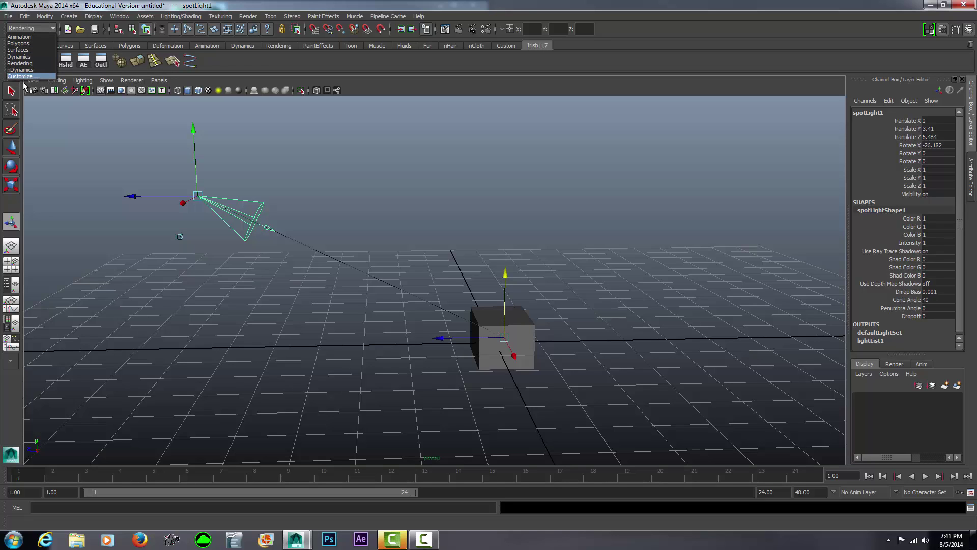
pyautogui.click(32, 38)
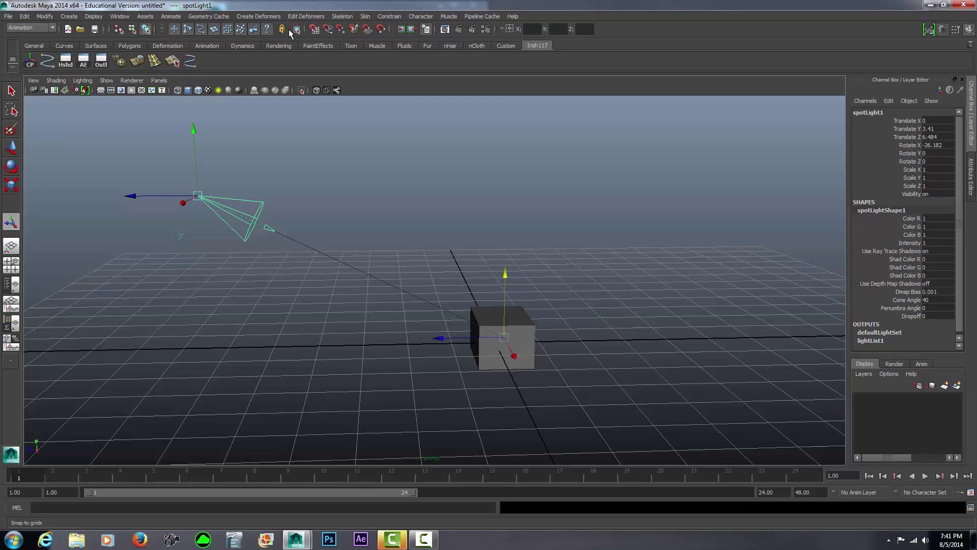
pyautogui.click(41, 28)
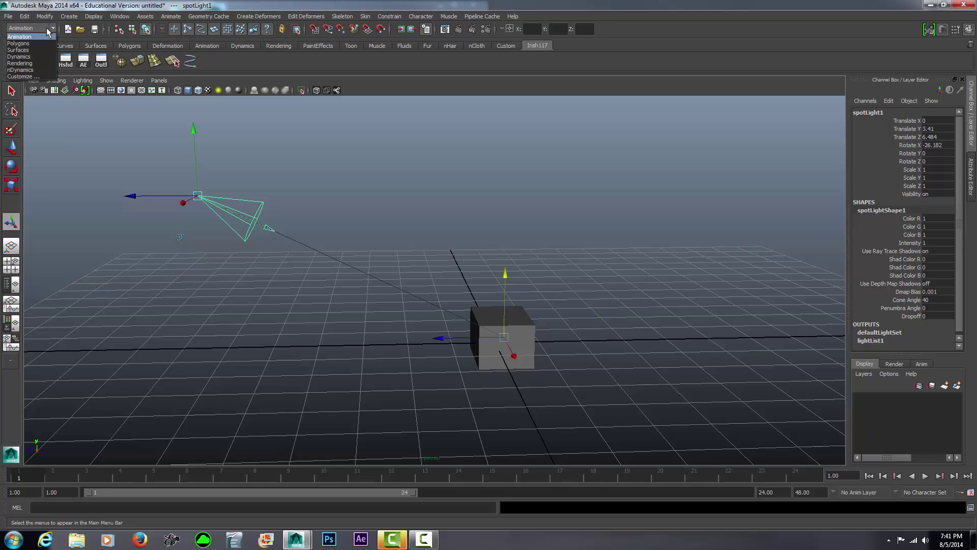
pyautogui.click(42, 43)
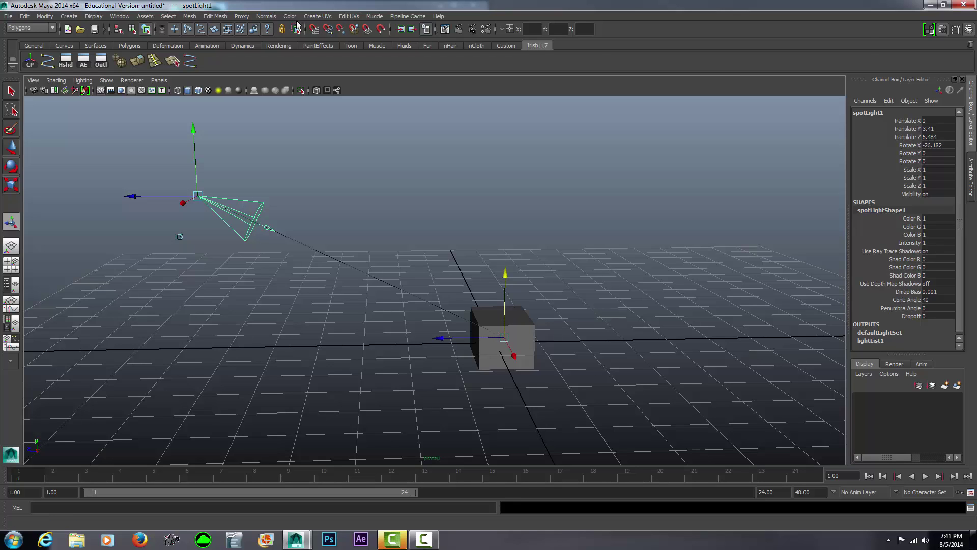
# Cycle the main menu set through Surfaces, Dynamics and Rendering to examine the menus each one offers.
pyautogui.click(44, 28)
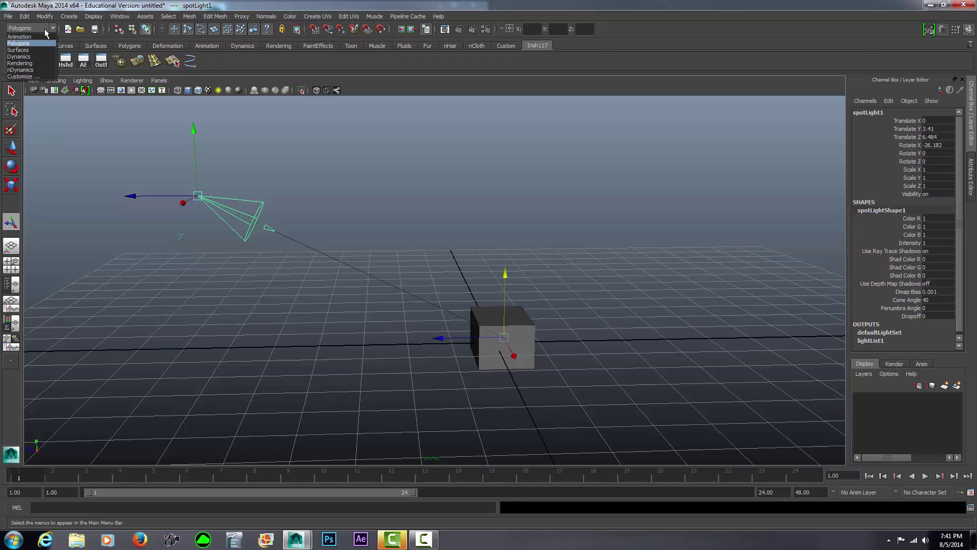
pyautogui.click(18, 50)
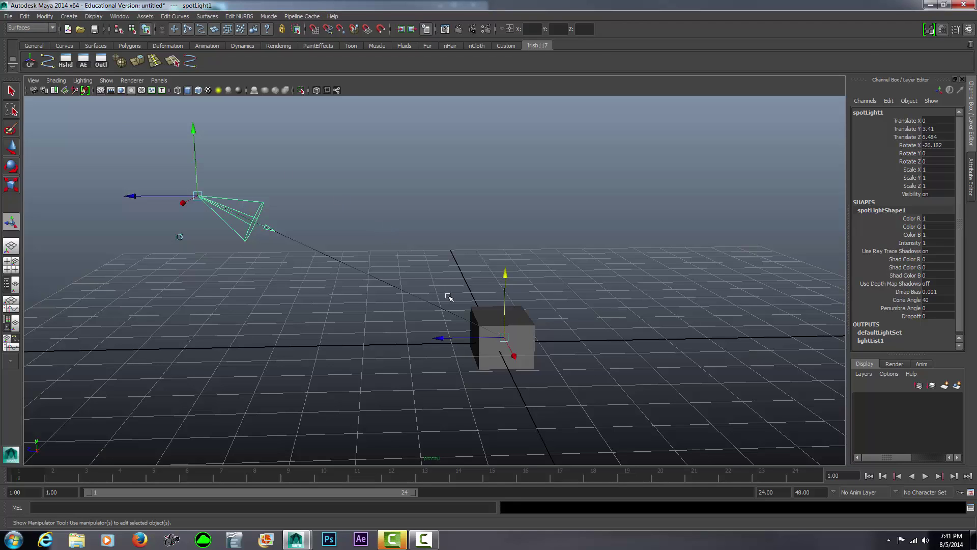
pyautogui.click(31, 28)
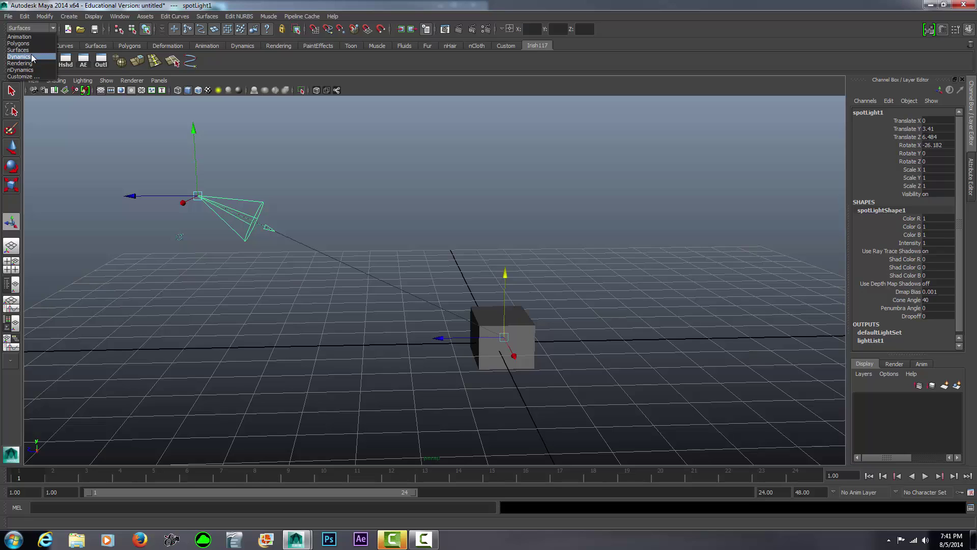
pyautogui.click(19, 56)
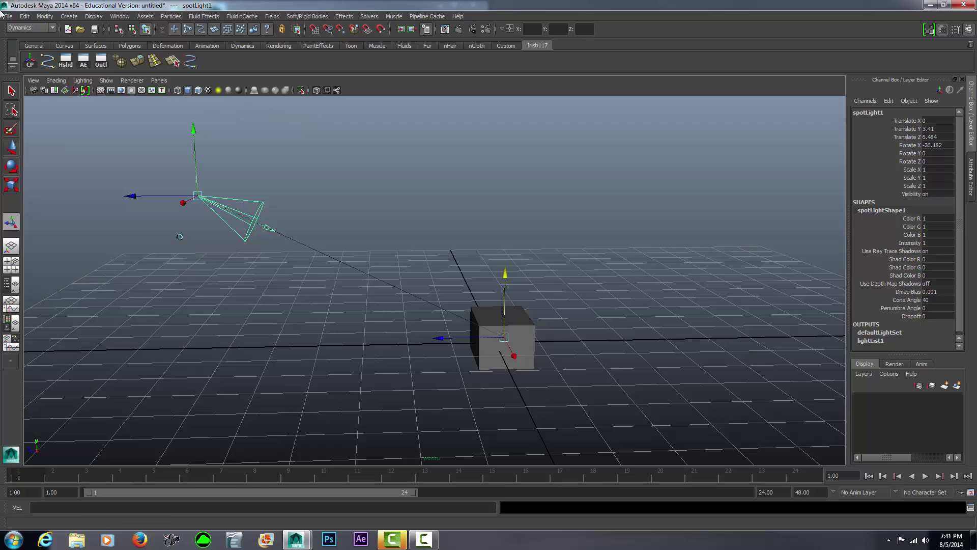
pyautogui.click(33, 29)
pyautogui.click(32, 63)
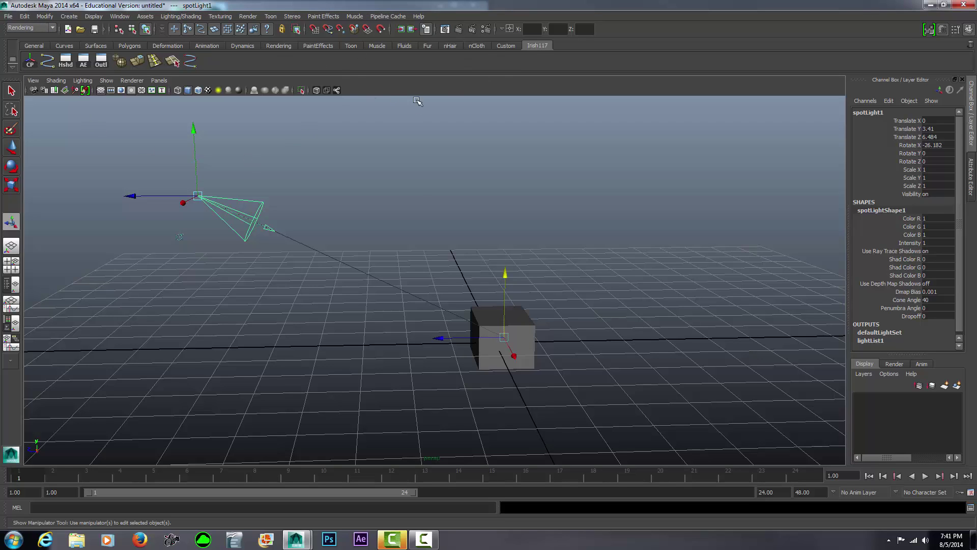
# Set the main menu set to nDynamics and deselect the spot light.
pyautogui.click(43, 30)
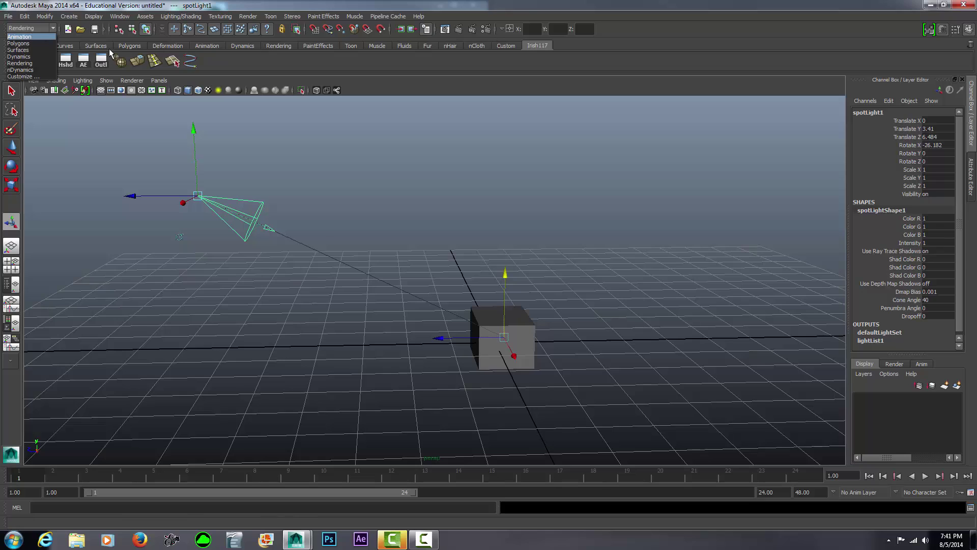
pyautogui.click(31, 69)
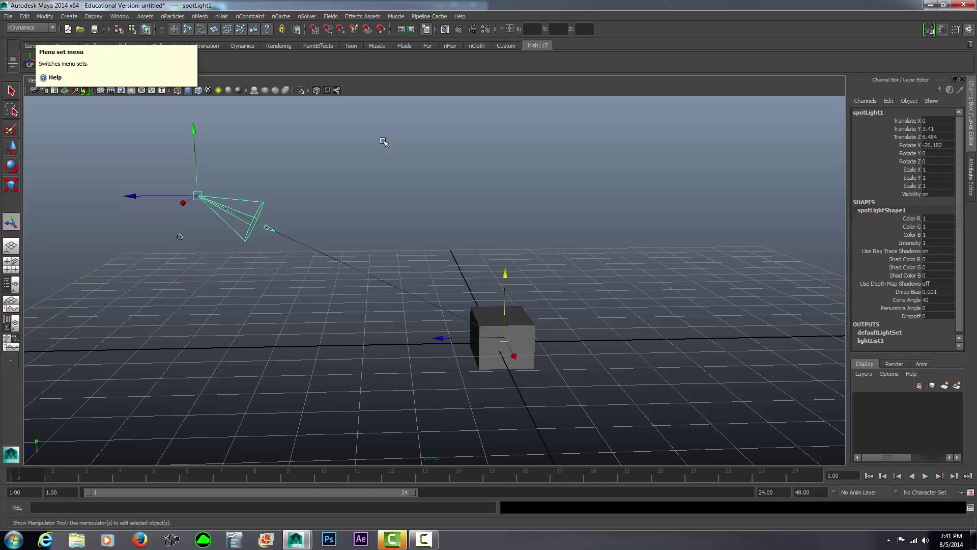
pyautogui.click(372, 156)
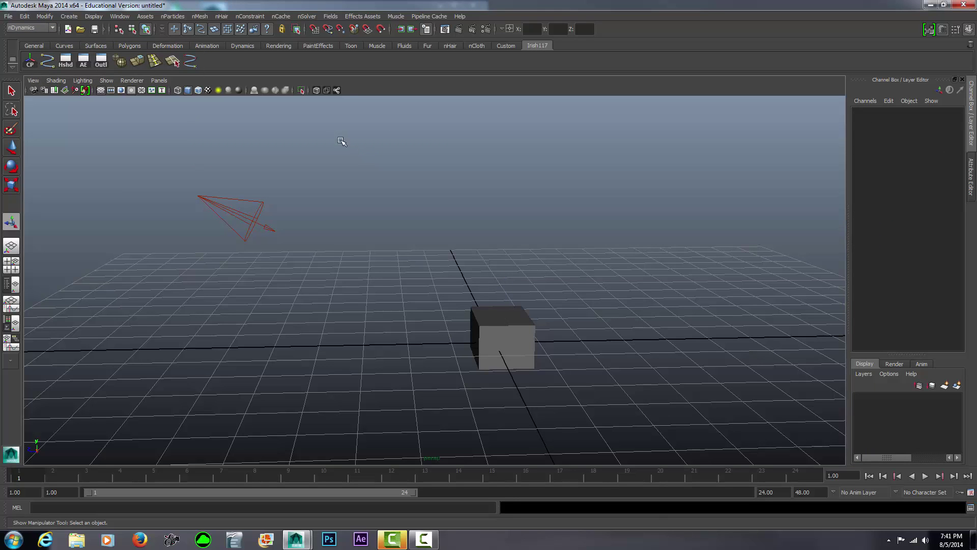